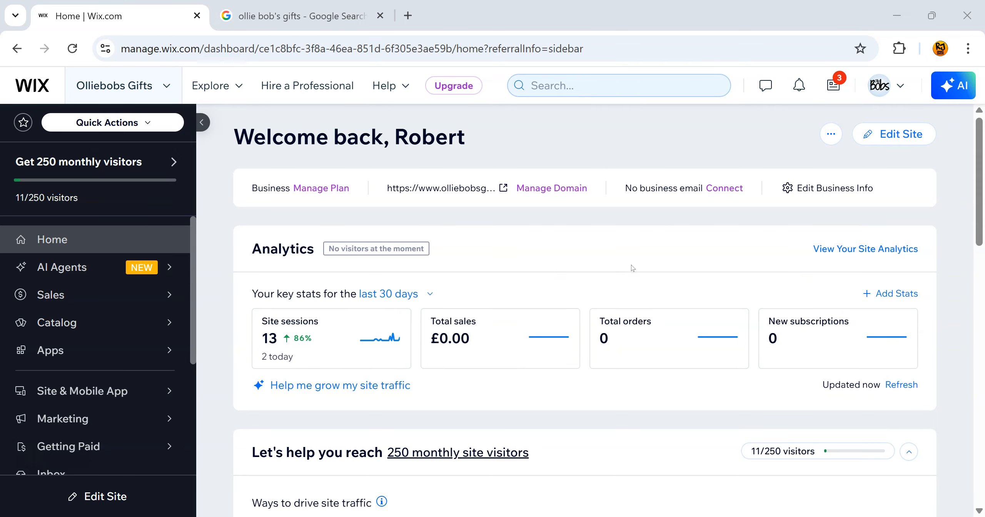
Step: Look through the dashboard home page, including the ways to drive site traffic and the Google search performance in the activity feed
scroll(979, 180, "down", 8)
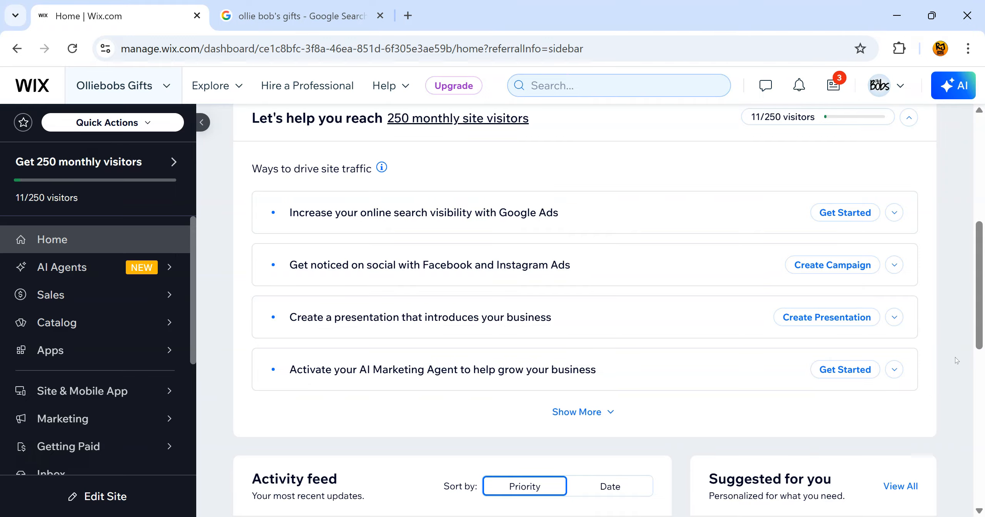
scroll(956, 360, "down", 4)
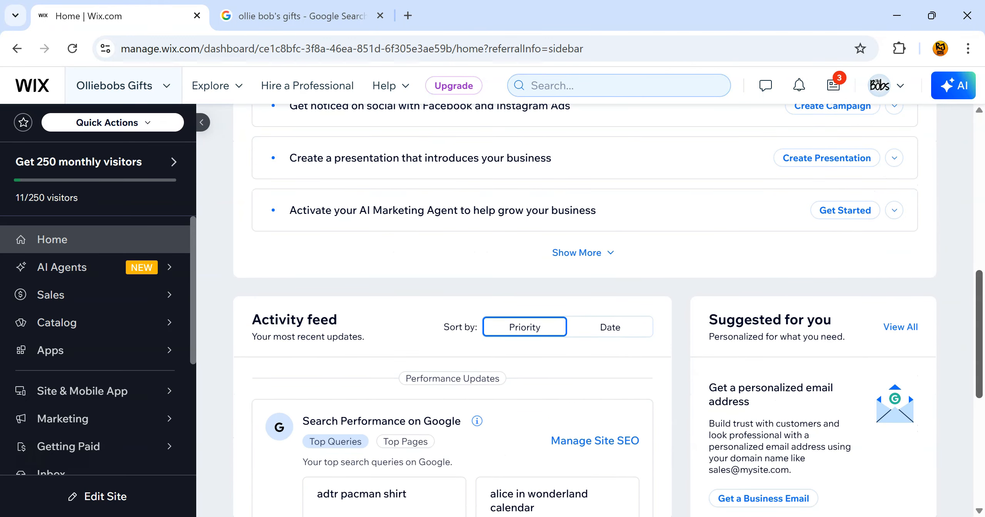
scroll(908, 393, "down", 1)
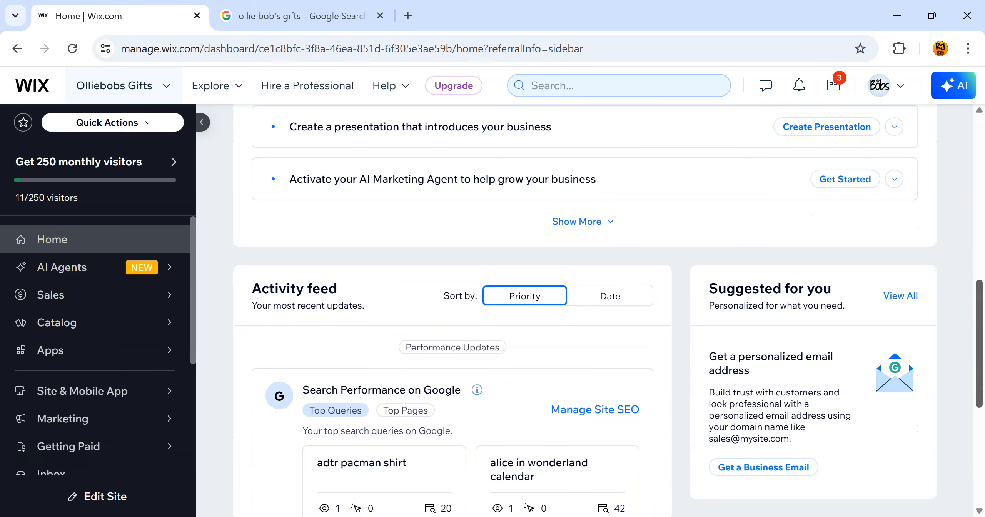
scroll(907, 350, "down", 4)
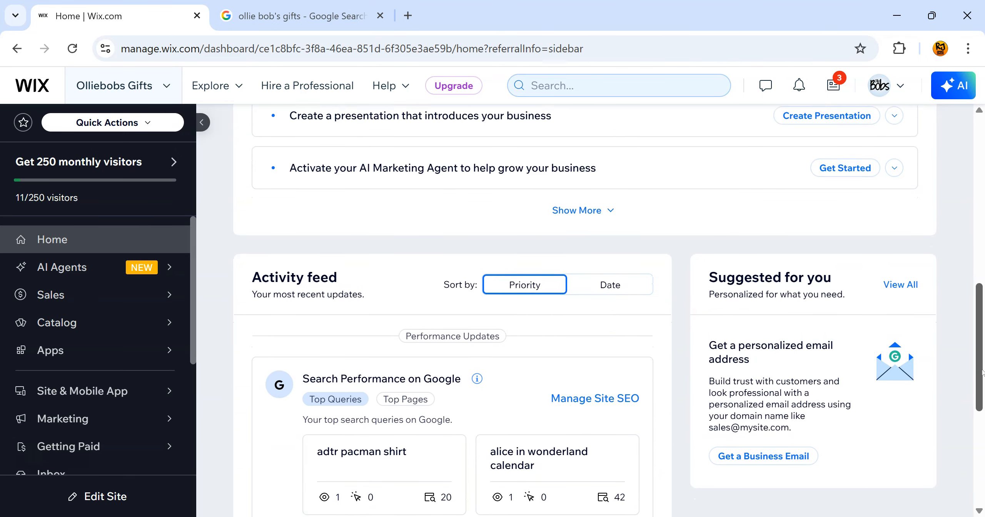
scroll(908, 351, "down", 1)
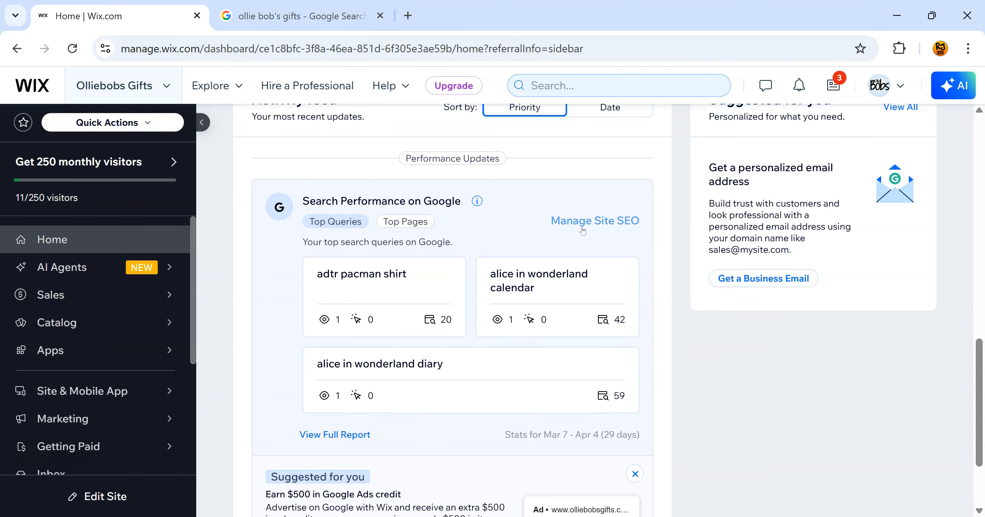
left_click_drag(979, 369, 978, 145)
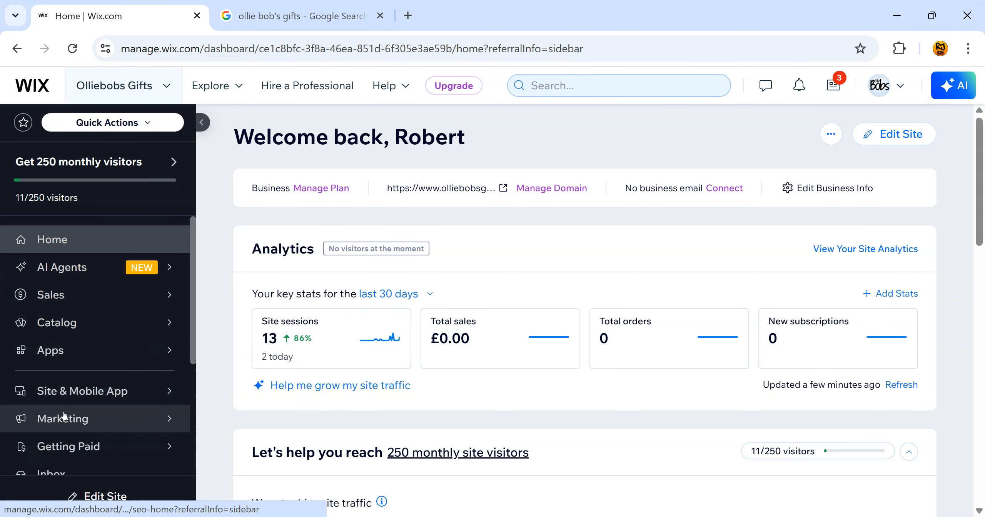
Step: Go to the site's SEO & GEO page and bring up all SEO Assistant tasks
mouse_move(66, 421)
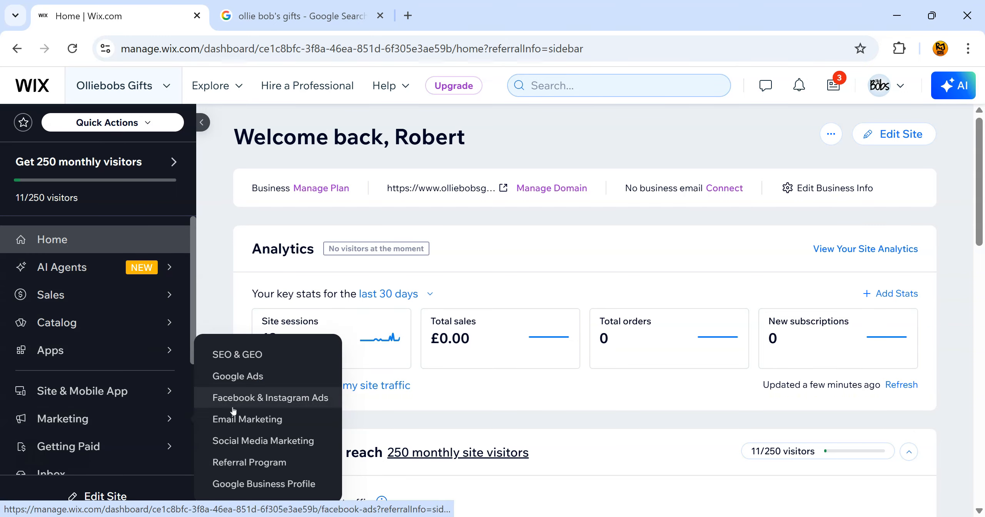
left_click(254, 356)
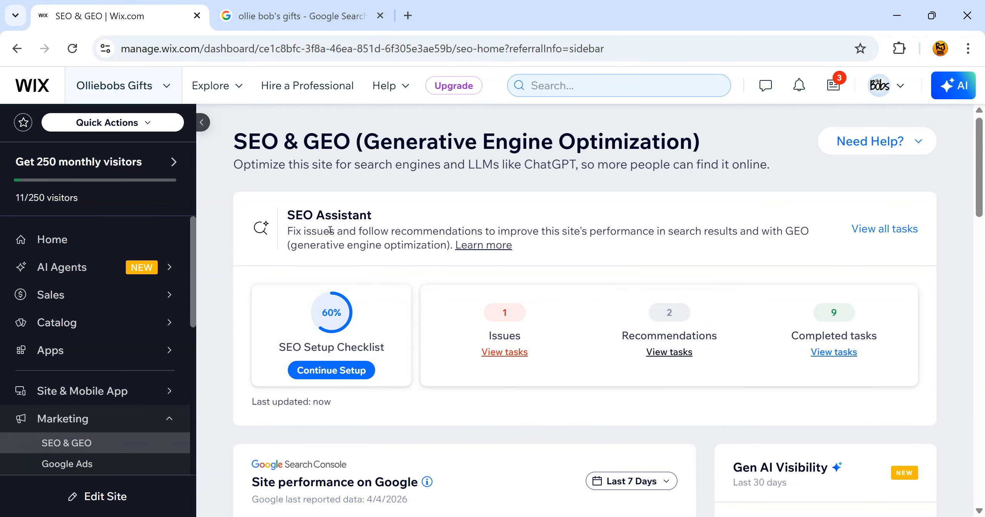
left_click(881, 231)
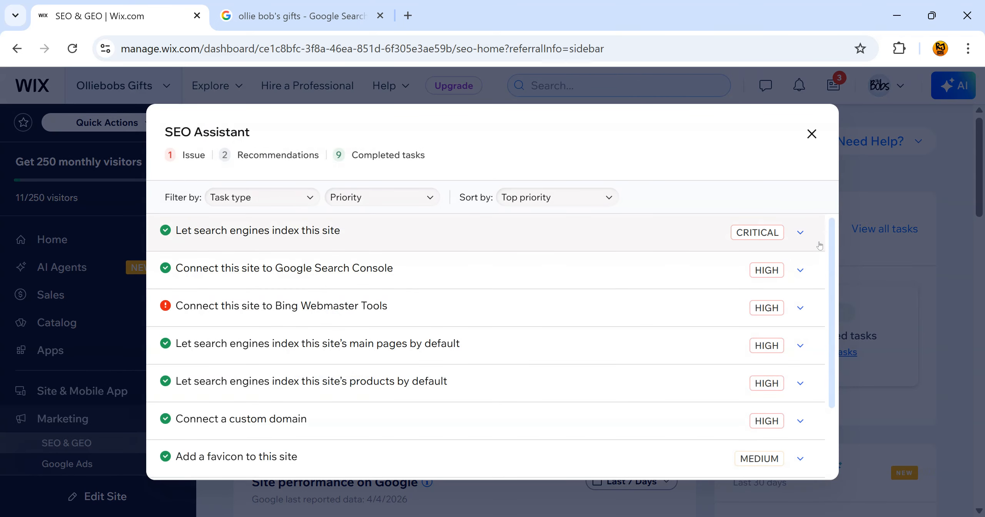
scroll(831, 250, "down", 1)
scroll(833, 277, "up", 1)
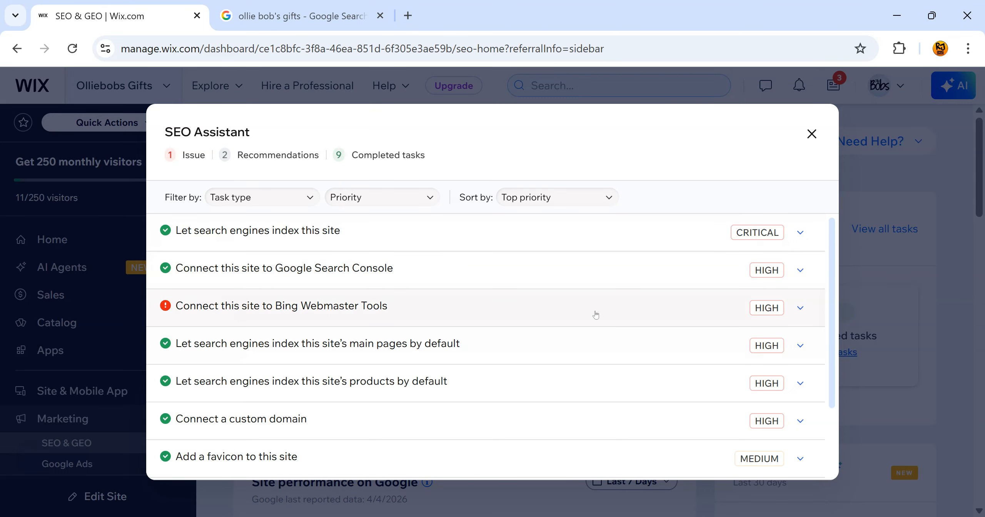
Step: Examine the details of the Bing Webmaster Tools task and the rest of the SEO Assistant list, closing the list when done
left_click(808, 310)
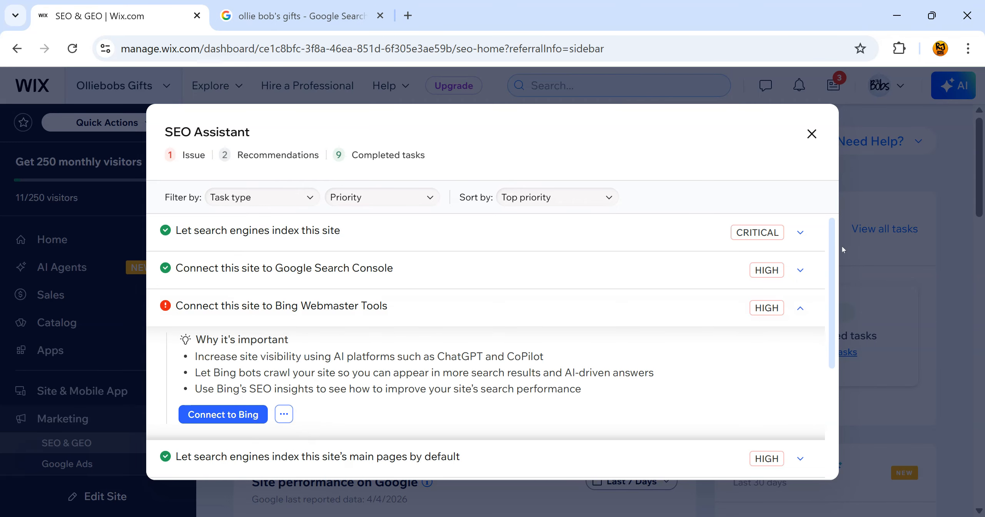
left_click_drag(830, 263, 837, 407)
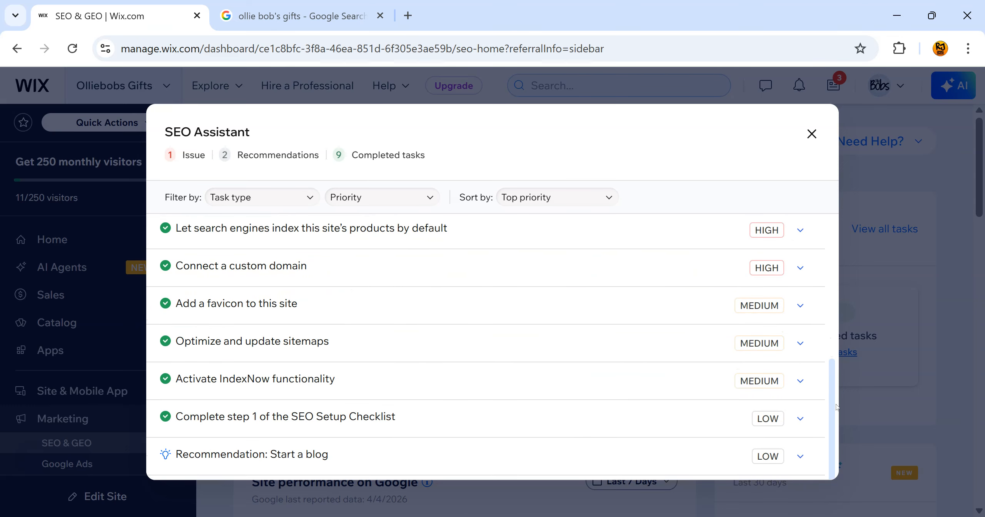
left_click_drag(832, 460, 850, 244)
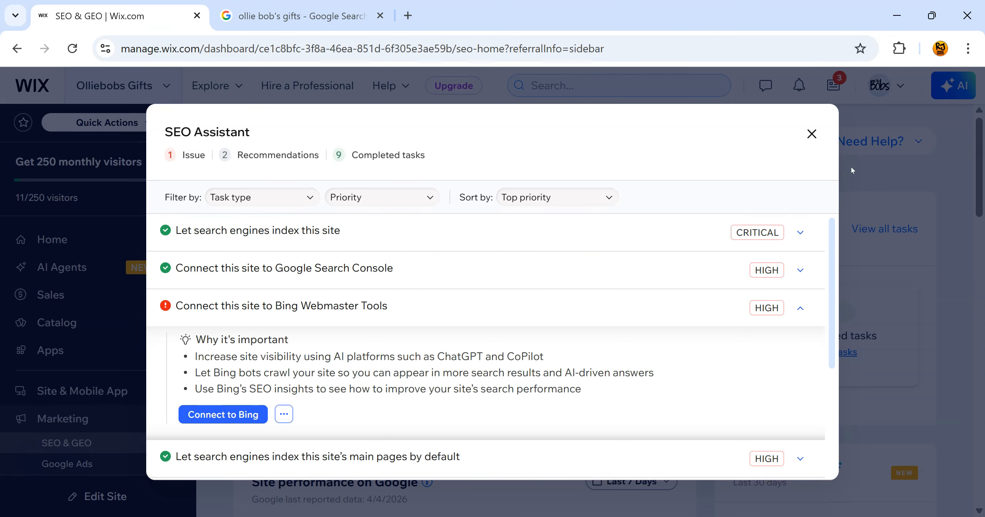
left_click(812, 134)
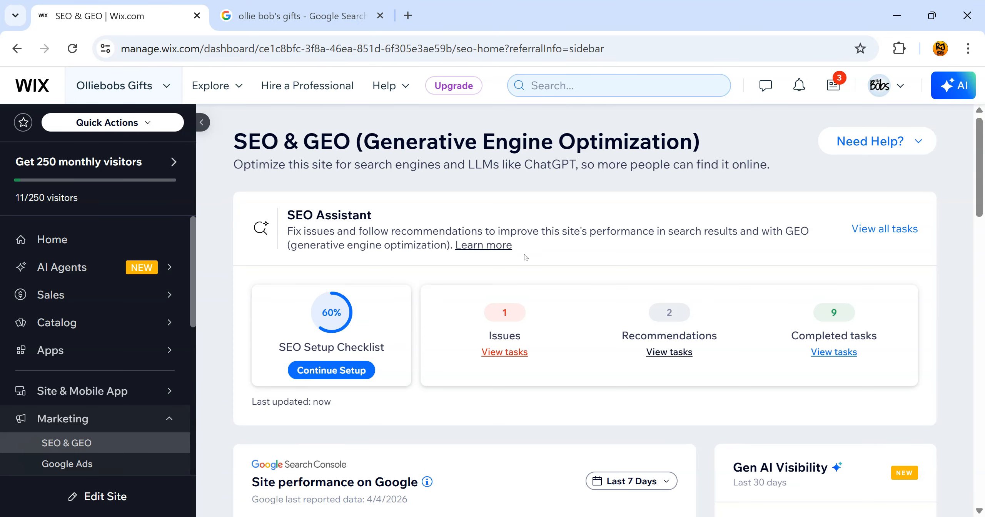
Step: Check the Google results for "ollie bob's gifts", and continue to the SEO Setup Checklist from the SEO & GEO page
left_click(296, 15)
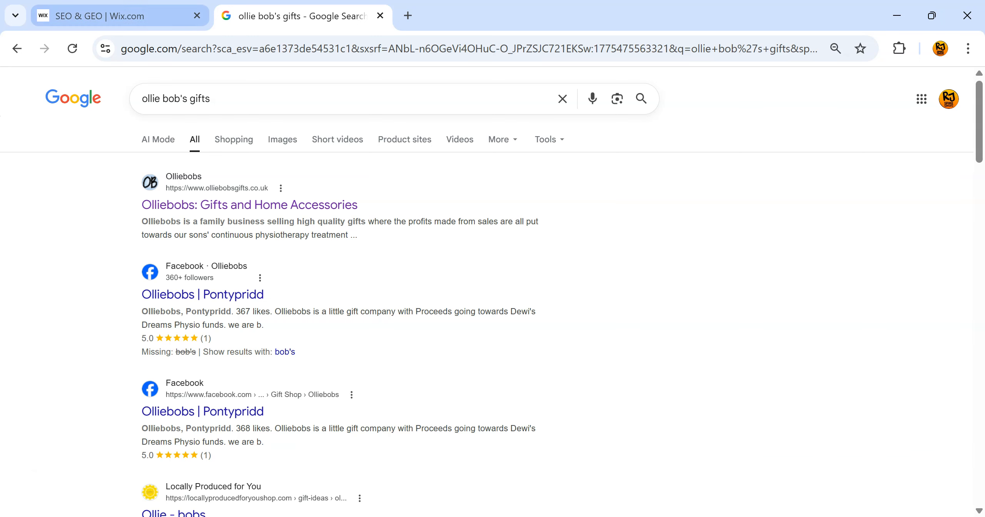
left_click(100, 16)
mouse_move(981, 189)
left_mouse_down()
mouse_move(980, 232)
mouse_move(981, 195)
left_mouse_up()
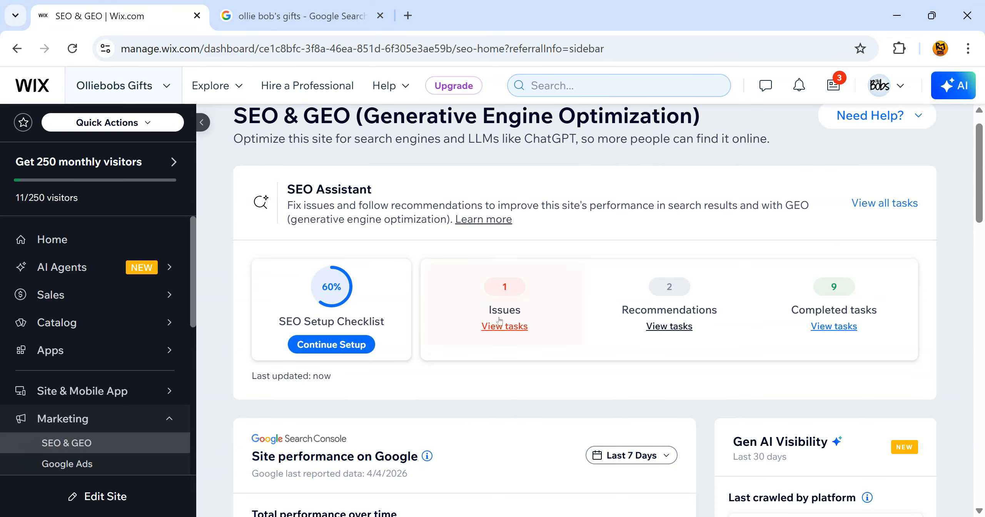
left_click(354, 340)
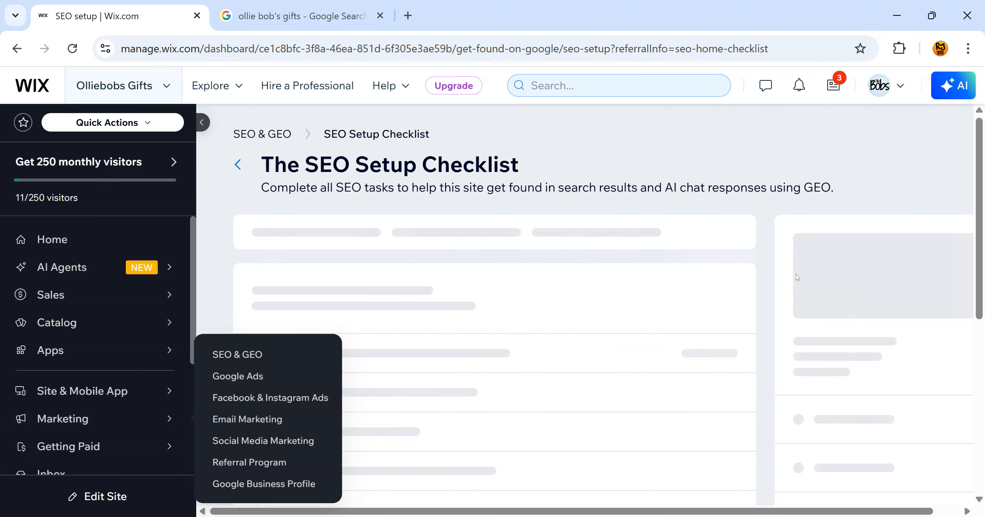
mouse_move(980, 169)
left_mouse_down()
mouse_move(983, 218)
mouse_move(983, 178)
left_mouse_up()
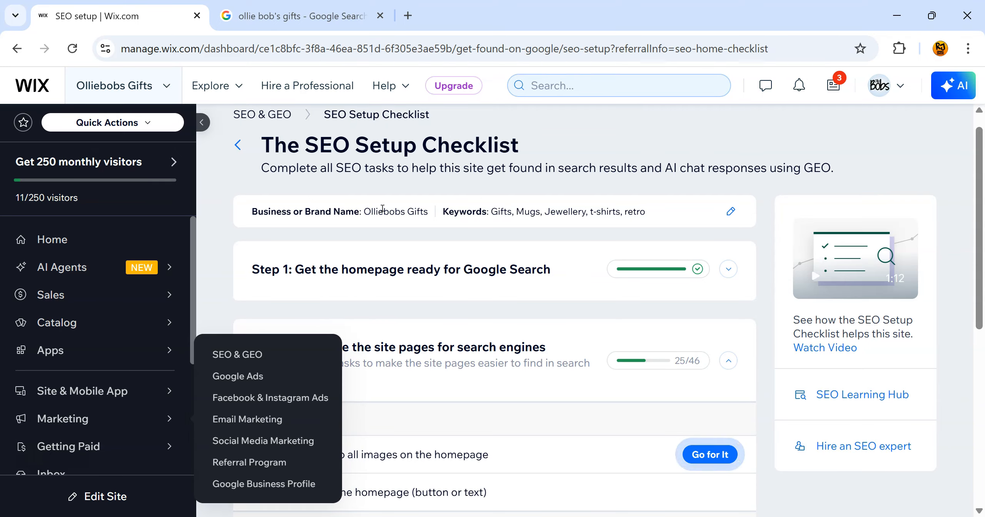
Step: Review the business name, location and keywords in the checklist's setup info and leave without saving
left_click(730, 213)
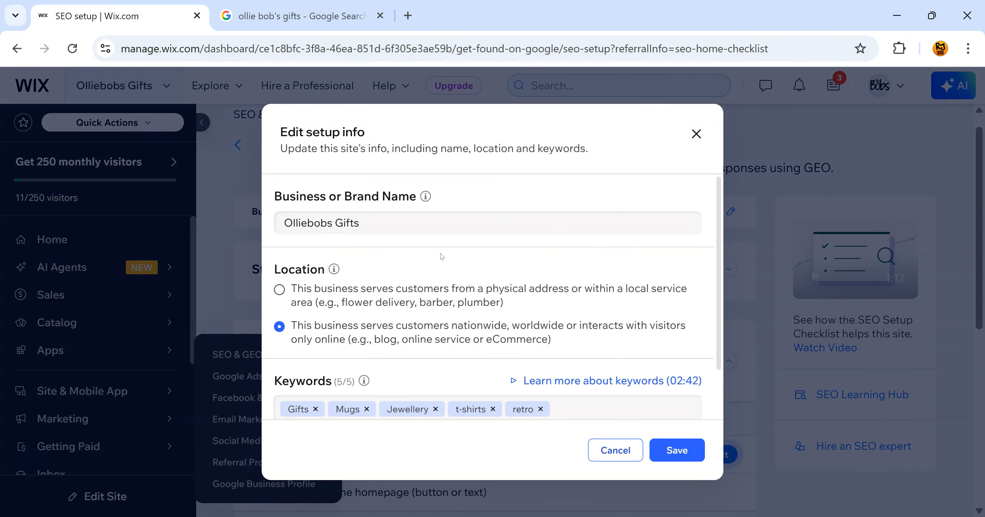
left_click_drag(714, 234, 725, 294)
scroll(715, 362, "down", 2)
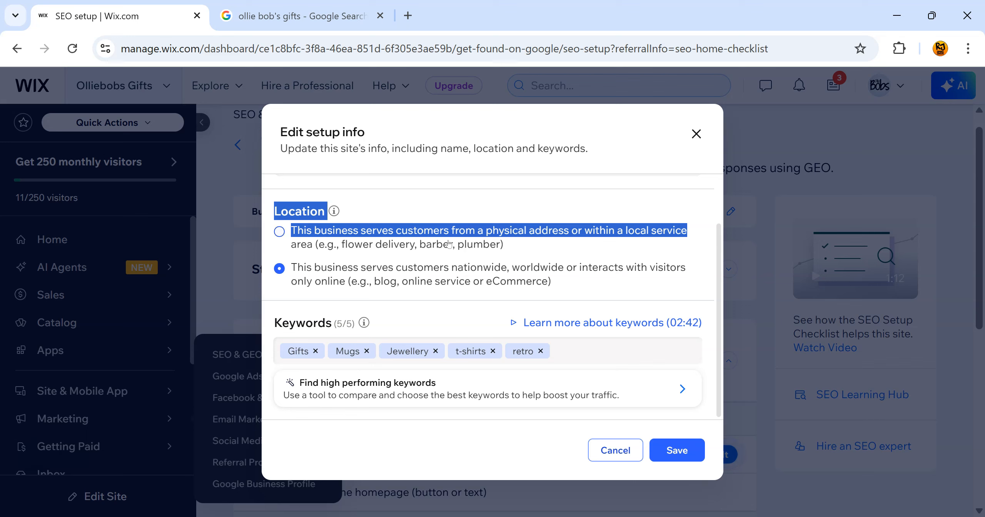
left_click(635, 291)
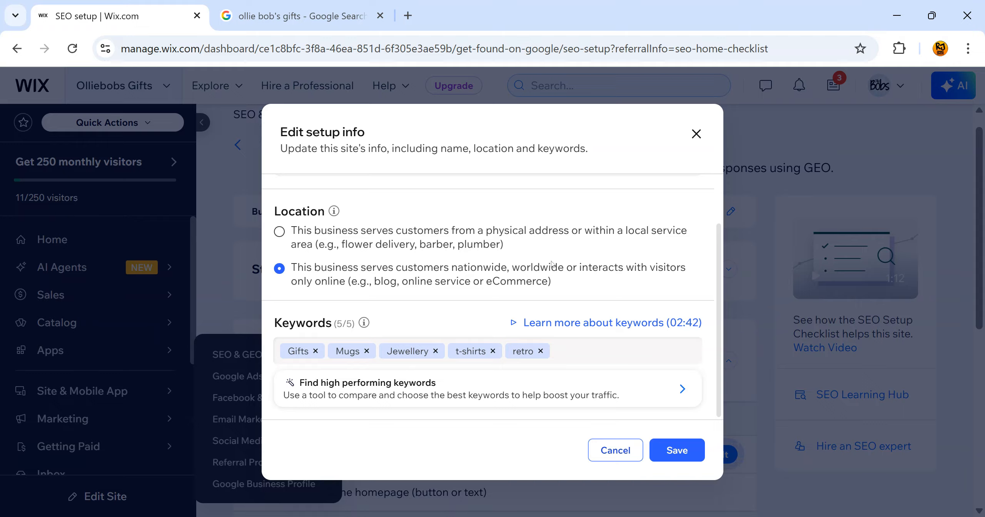
left_click_drag(726, 272, 721, 309)
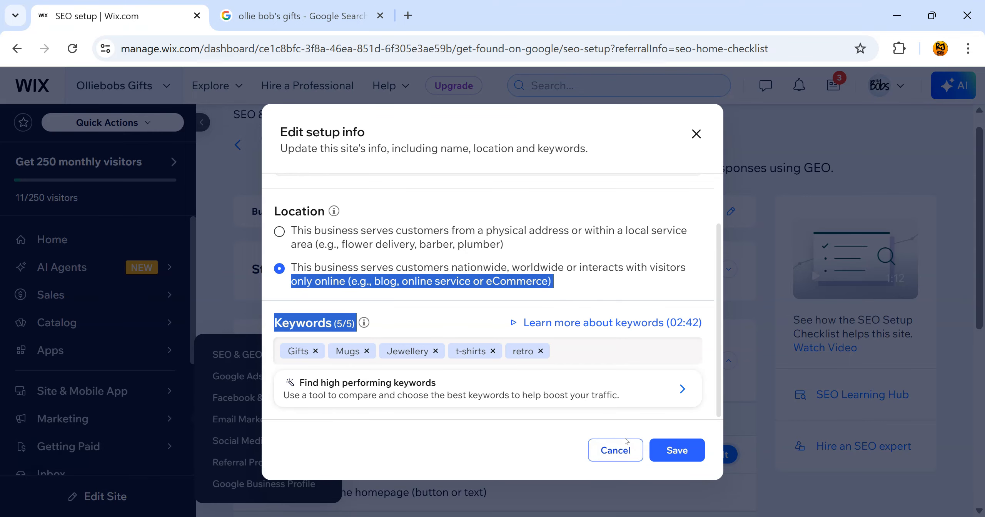
left_click(615, 450)
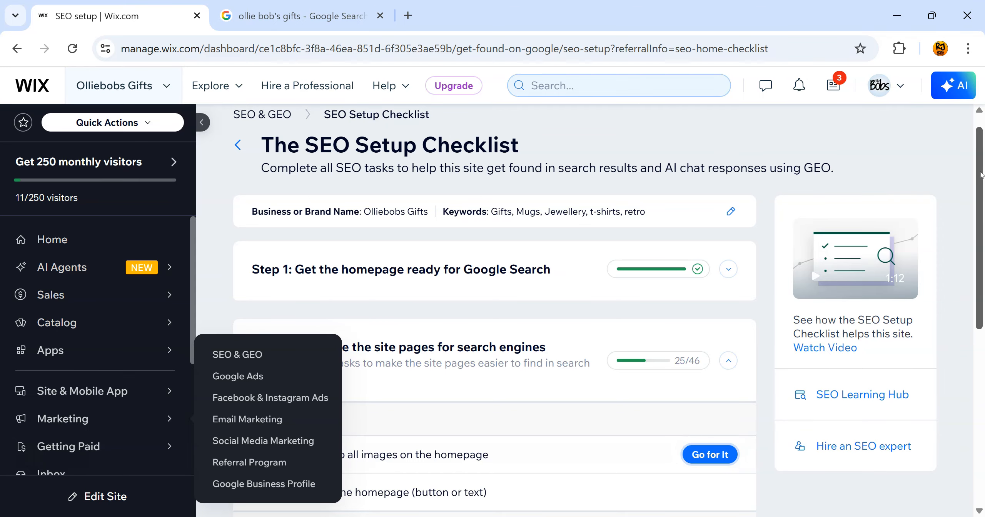
Step: Expand the task for adding alt text to all homepage images under Step 2 of the checklist
scroll(981, 195, "down", 3)
scroll(708, 330, "down", 1)
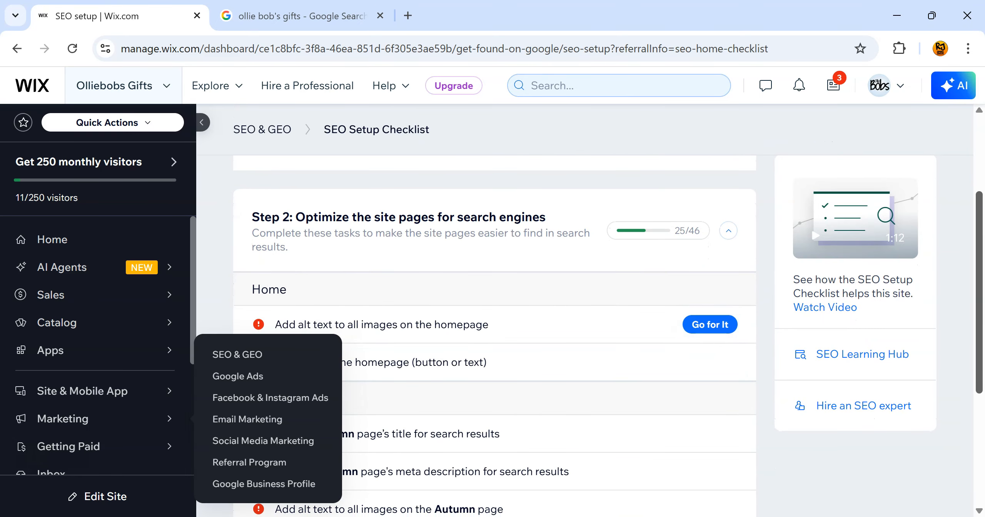
mouse_move(692, 234)
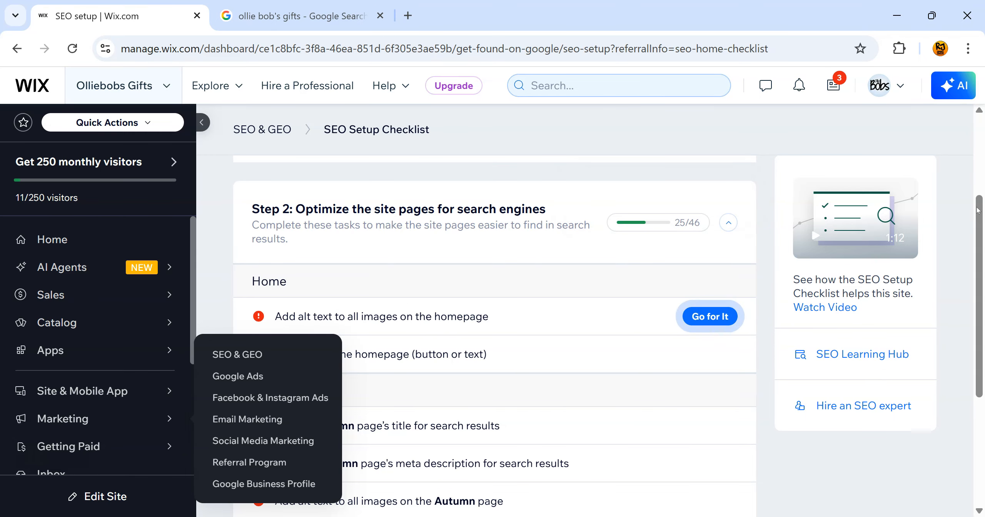
scroll(546, 217, "down", 3)
scroll(503, 275, "up", 2)
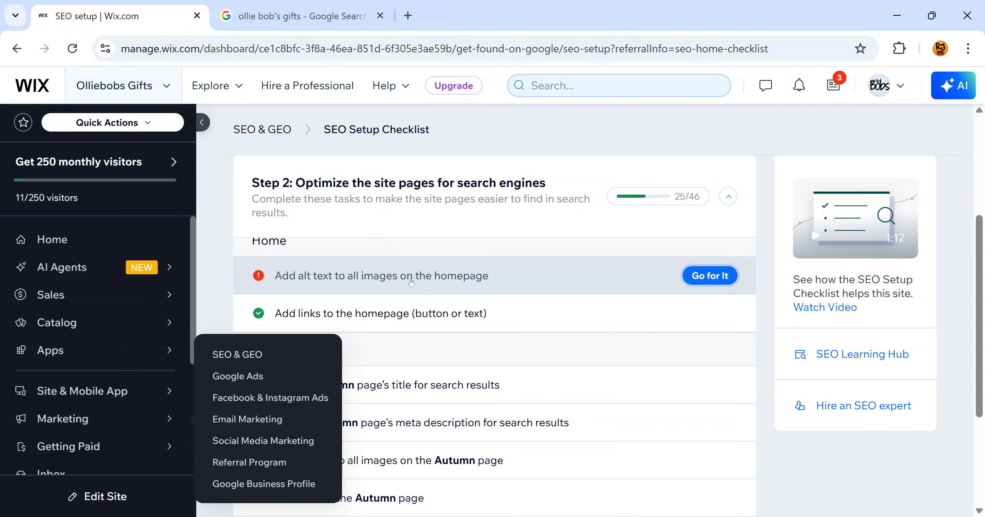
left_click(731, 273)
Step: Read the homepage alt text task's importance and how-to guidance, and look over the tasks listed below it
left_click_drag(981, 222, 980, 223)
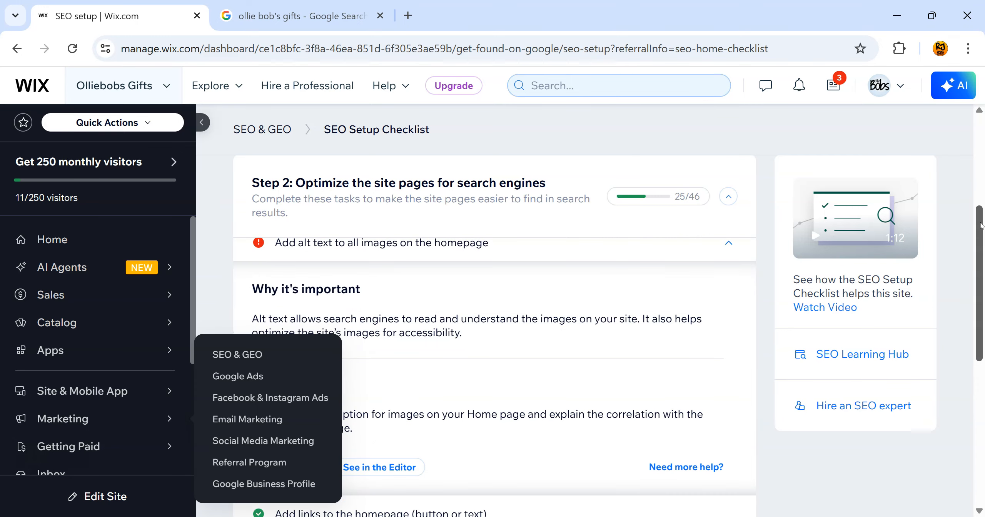
right_click(980, 242)
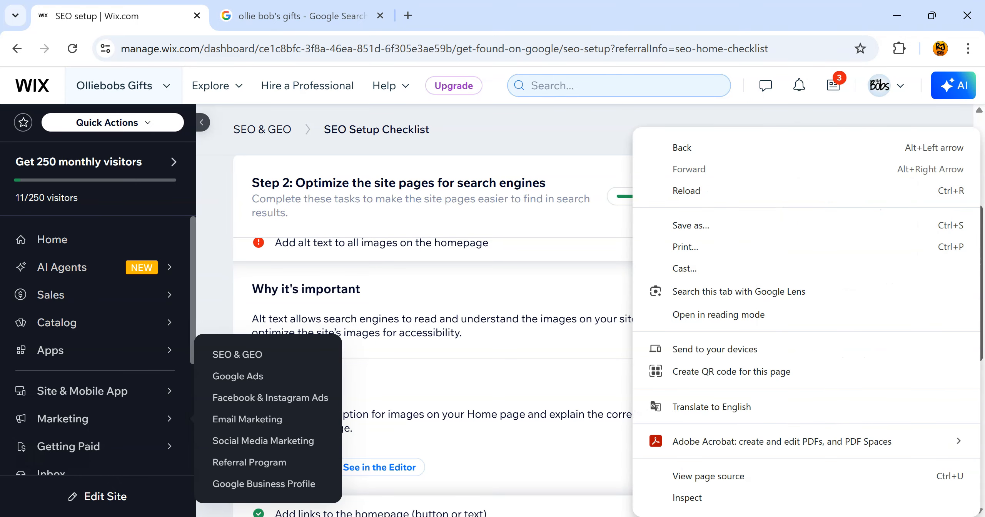
key("Escape")
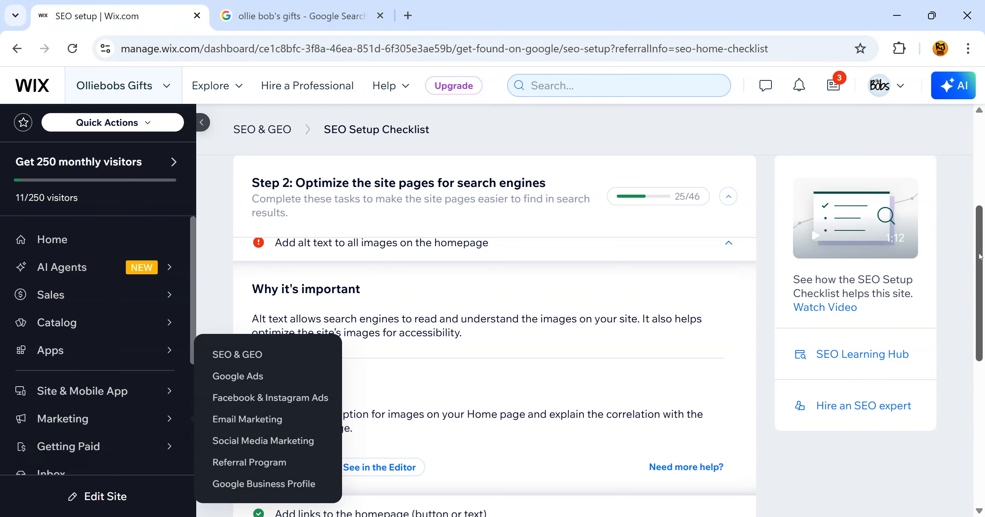
scroll(979, 255, "down", 4)
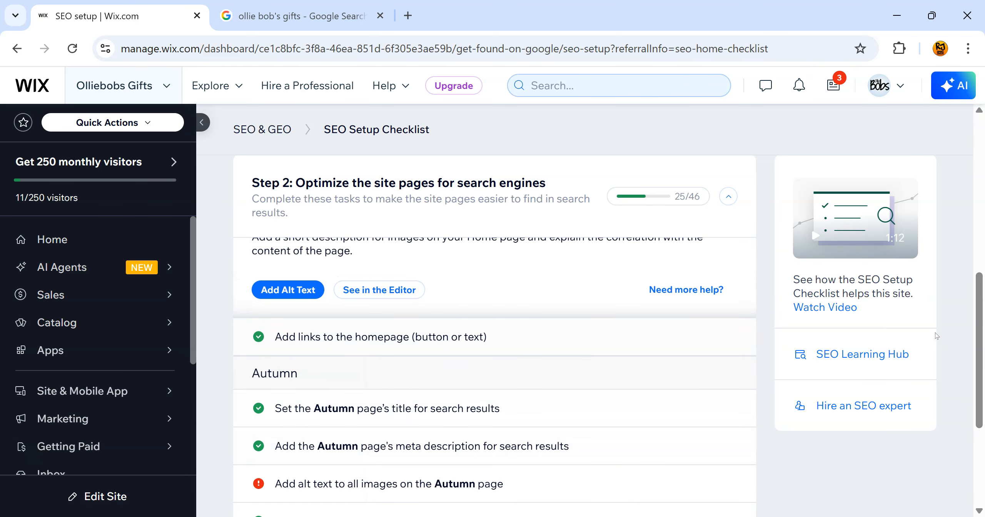
scroll(936, 336, "up", 4)
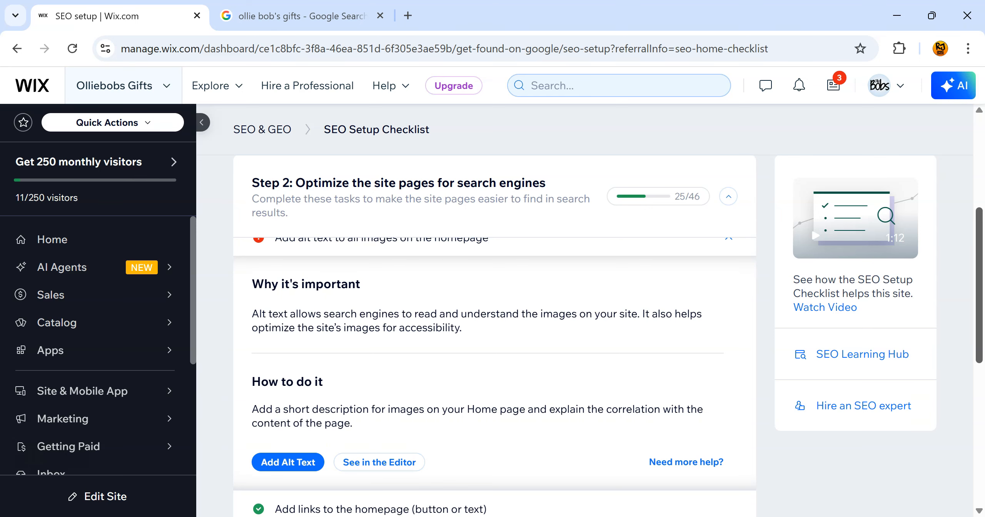
Step: Look through the first page of Google results for "ollie bob's gifts" down to the page numbers, and return to the SEO Setup Checklist
left_click(300, 15)
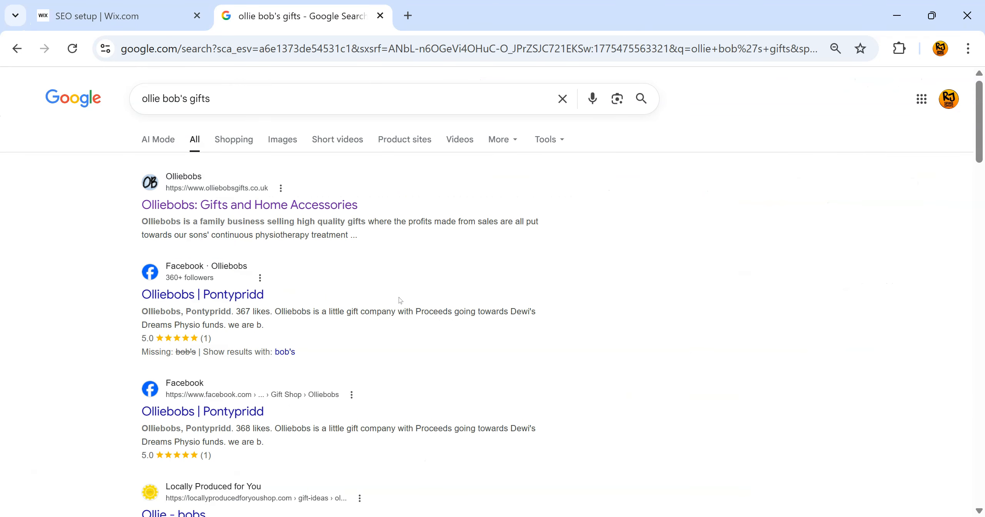
left_click_drag(979, 150, 979, 481)
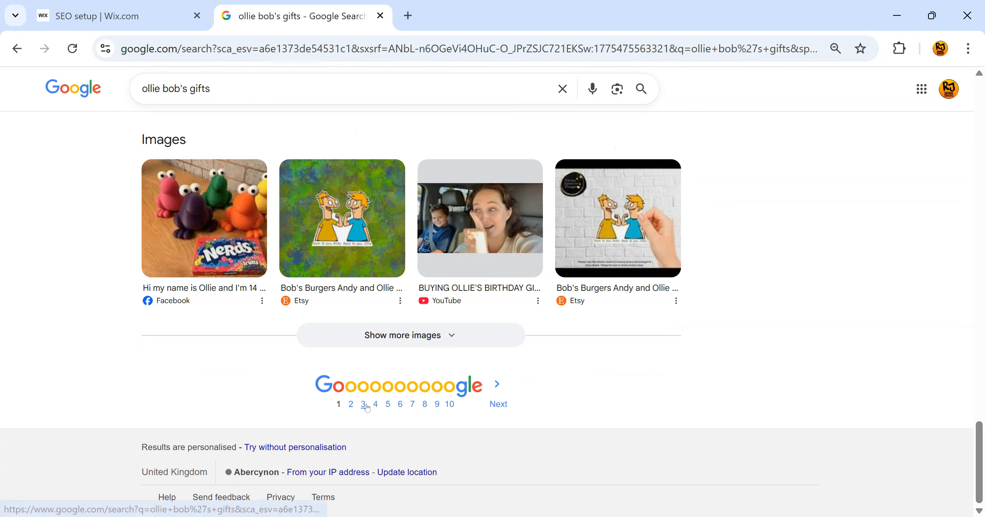
left_click_drag(978, 465, 979, 119)
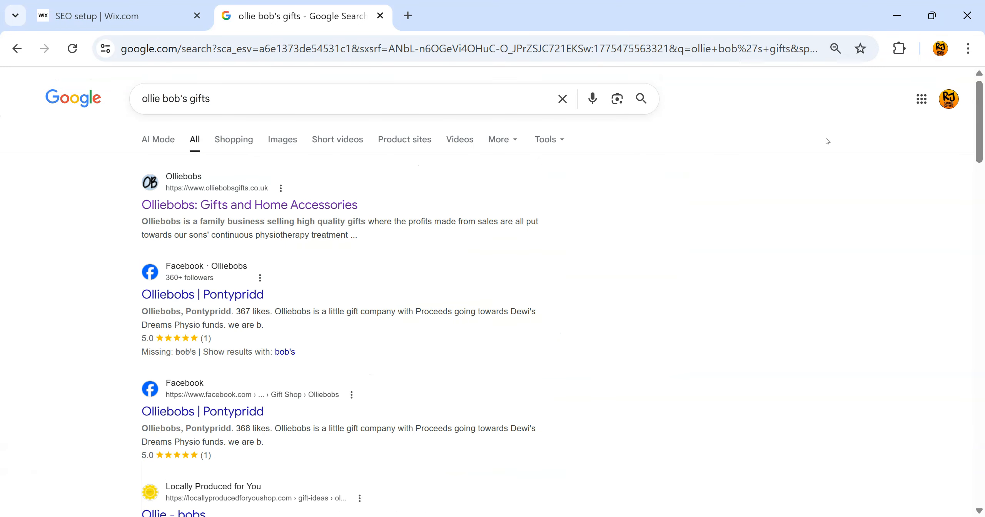
left_click(154, 4)
scroll(625, 253, "down", 7)
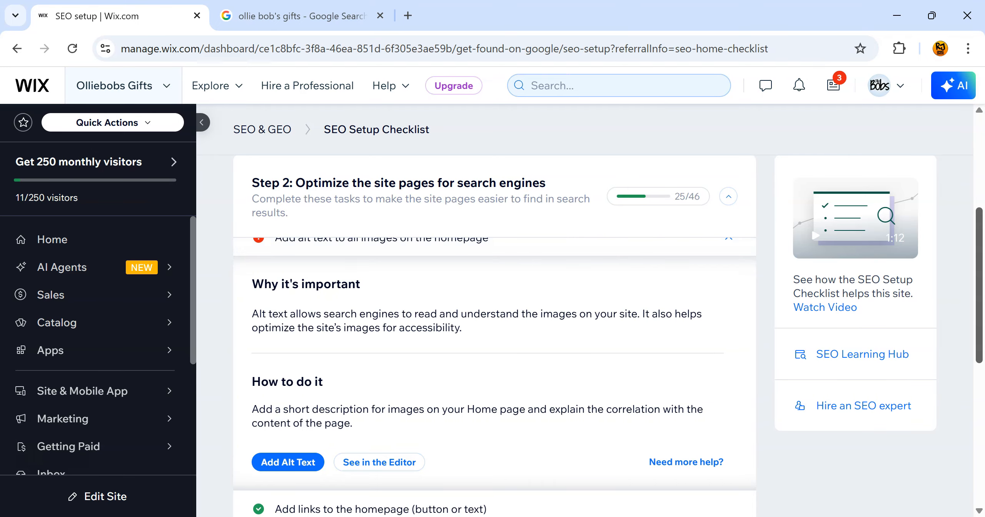
Step: Look over the homepage and Autumn page tasks listed under Step 2 of the SEO Setup Checklist
scroll(494, 334, "down", 2)
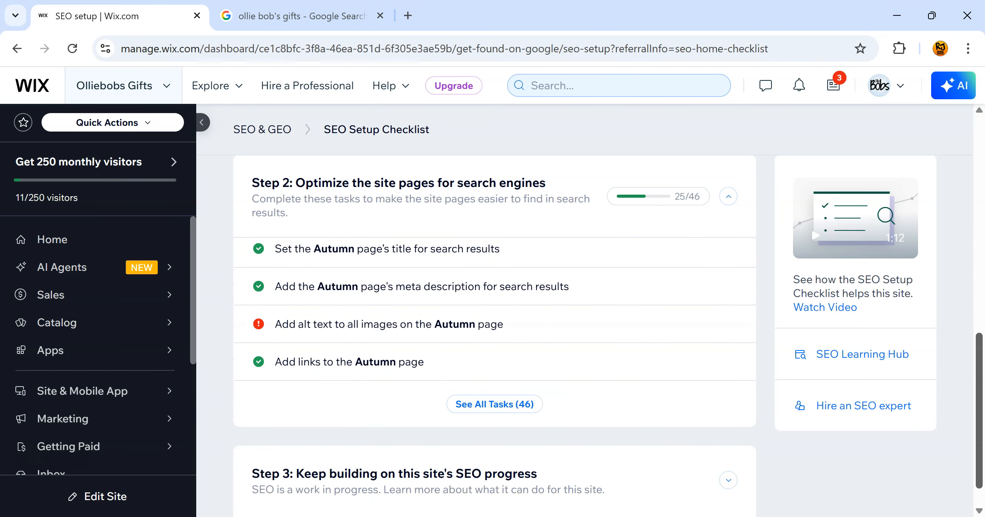
scroll(494, 335, "up", 3)
scroll(495, 335, "up", 1)
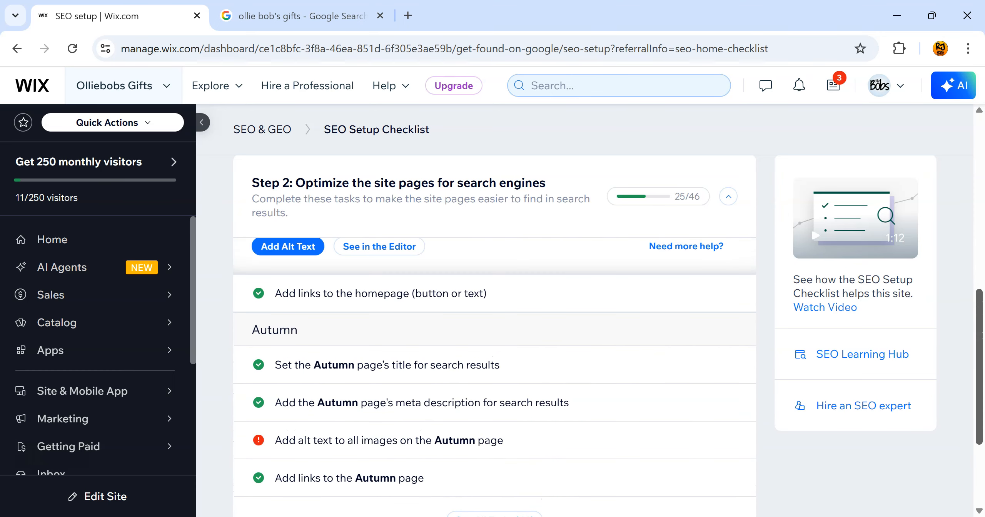
scroll(381, 384, "down", 1)
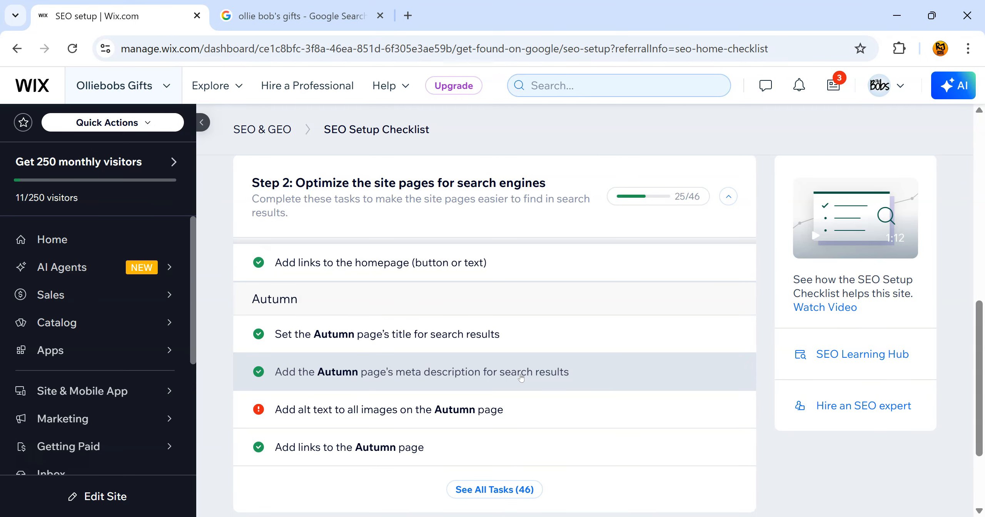
Step: View the Google results for "ollie bob's gifts" and the Olliebobs Gifts Mugs page, returning to the SEO Setup Checklist
left_click(300, 15)
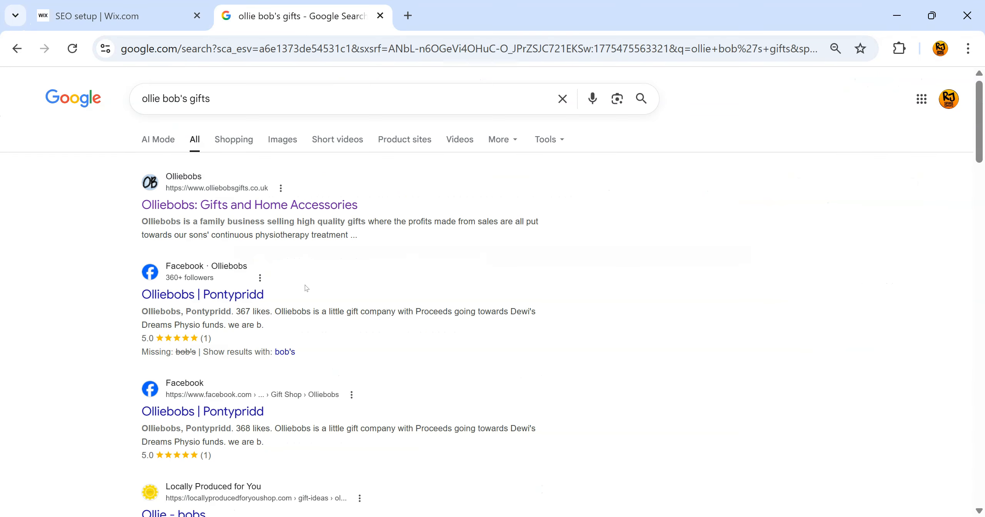
left_click(115, 16)
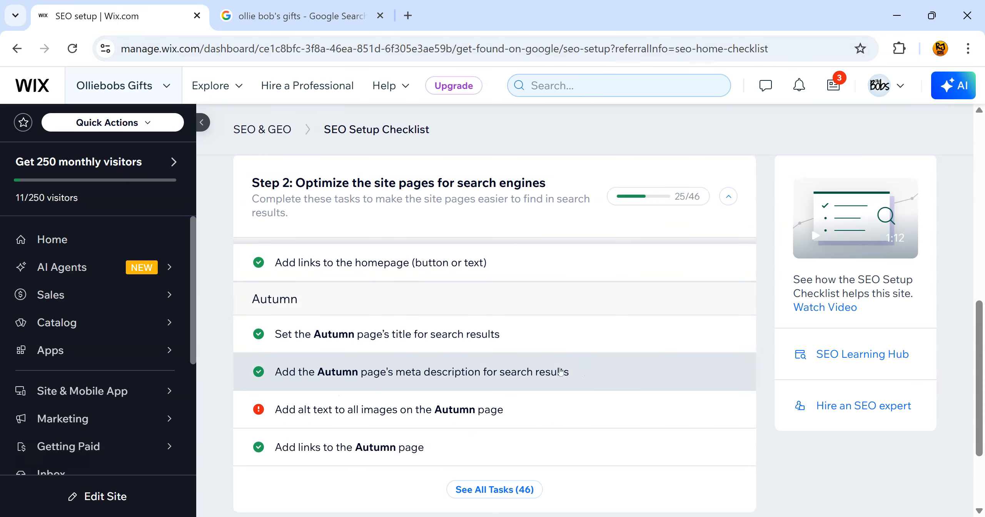
scroll(495, 346, "down", 3)
left_click(302, 16)
left_click(116, 16)
Step: Go back to the SEO & GEO overview and review the last 7 days of Google site performance and the pages with increased impressions
left_click(262, 130)
scroll(494, 327, "down", 5)
scroll(494, 327, "up", 1)
scroll(494, 327, "down", 1)
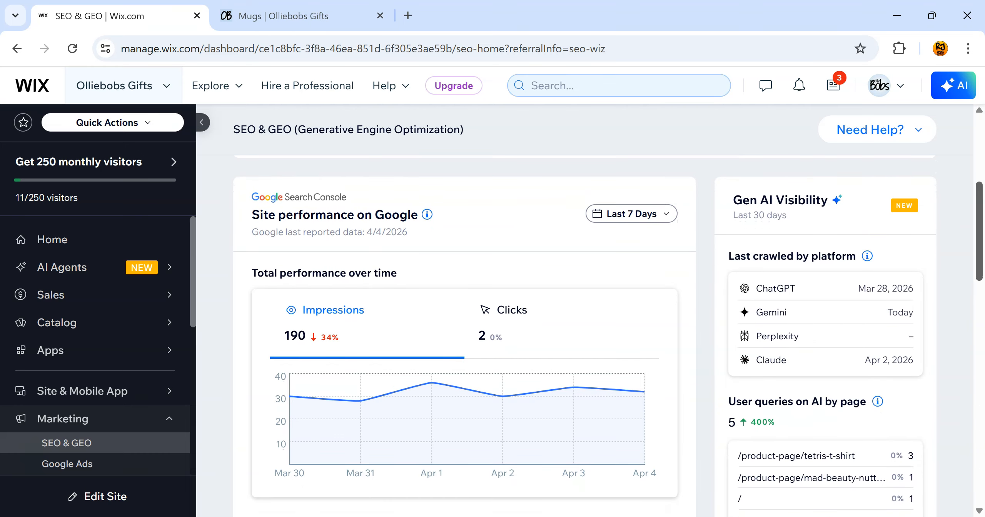
scroll(608, 335, "down", 1)
scroll(608, 334, "down", 1)
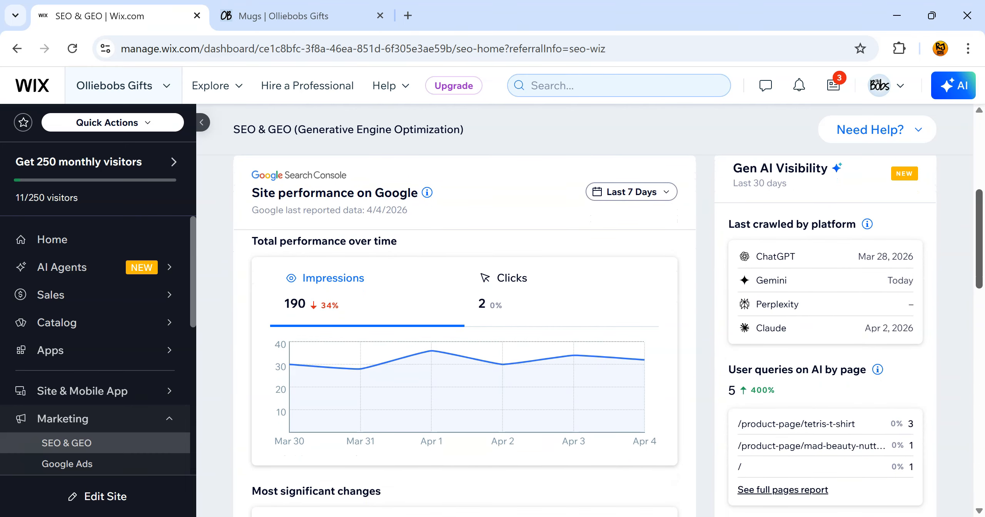
scroll(615, 336, "down", 7)
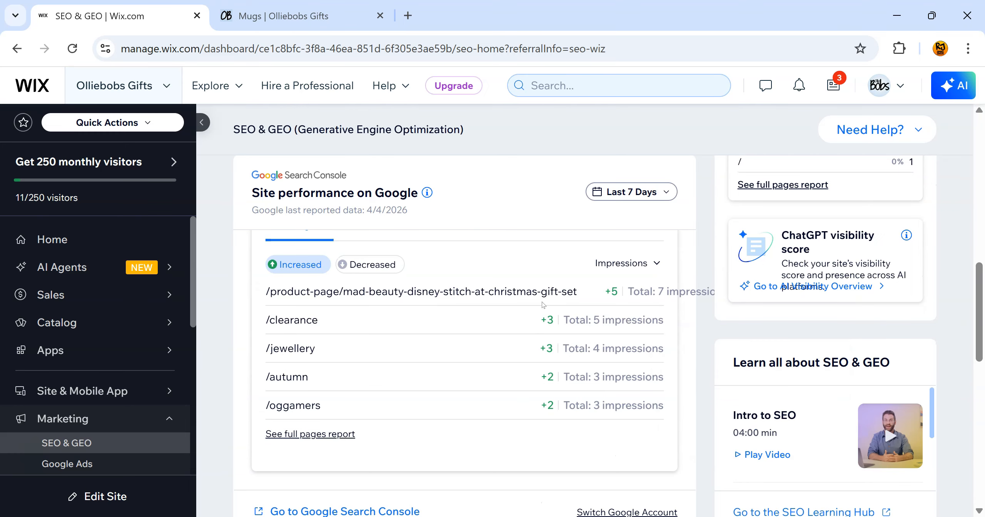
mouse_move(645, 363)
scroll(645, 363, "up", 1)
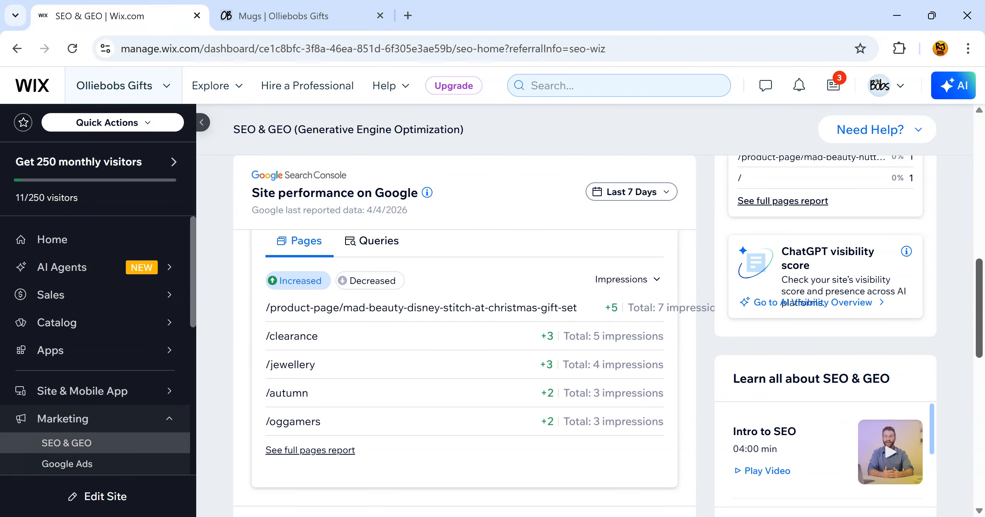
Step: Look through the Tools and settings cards on the SEO & GEO overview, and return to the most significant page changes
scroll(585, 336, "down", 5)
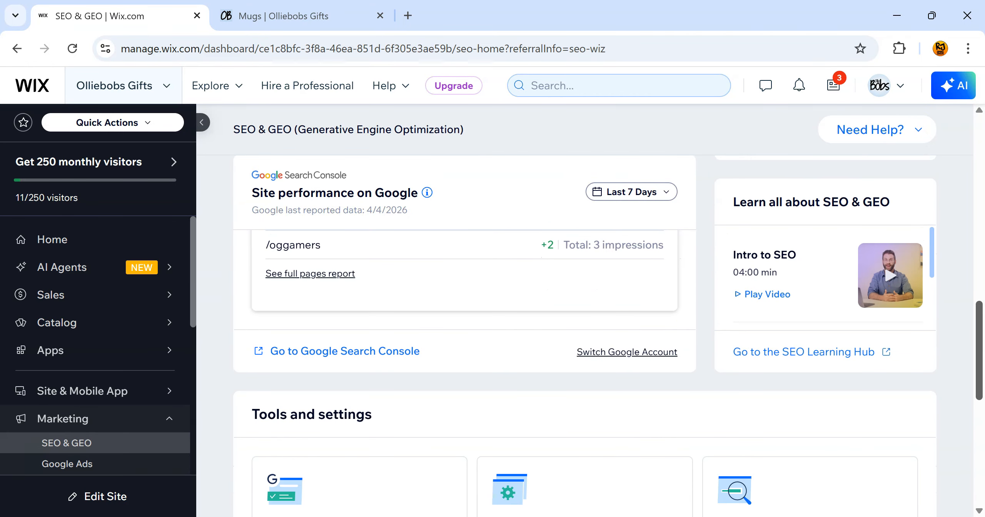
scroll(785, 385, "down", 3)
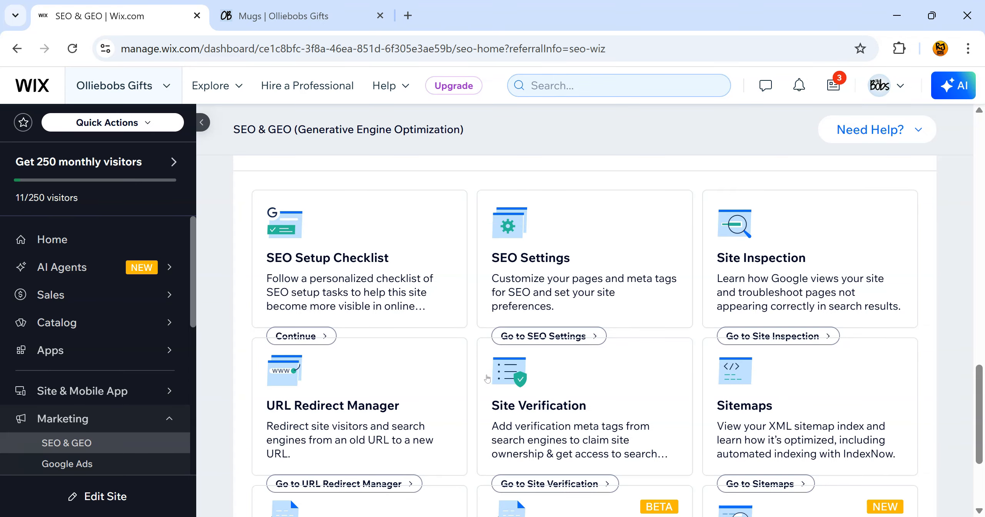
scroll(957, 243, "down", 4)
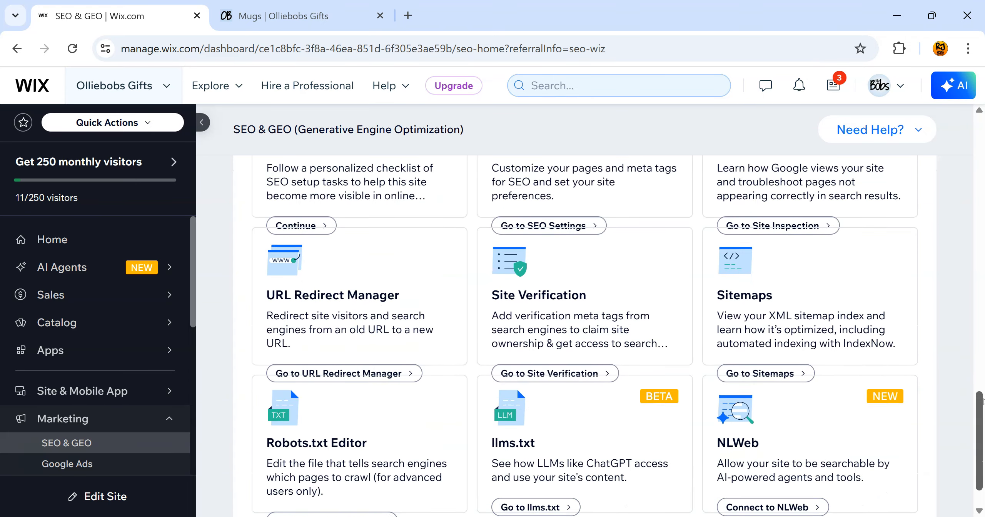
scroll(607, 337, "up", 3)
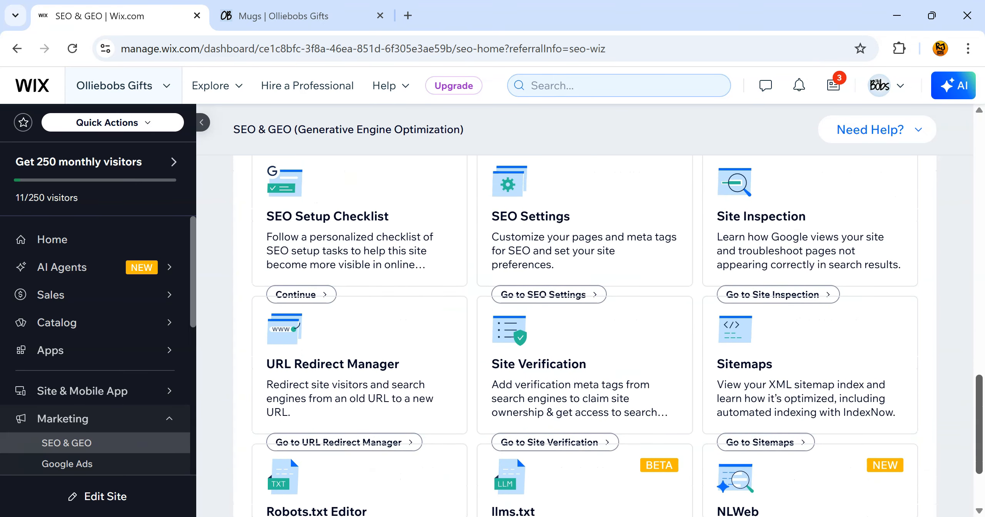
scroll(608, 337, "up", 8)
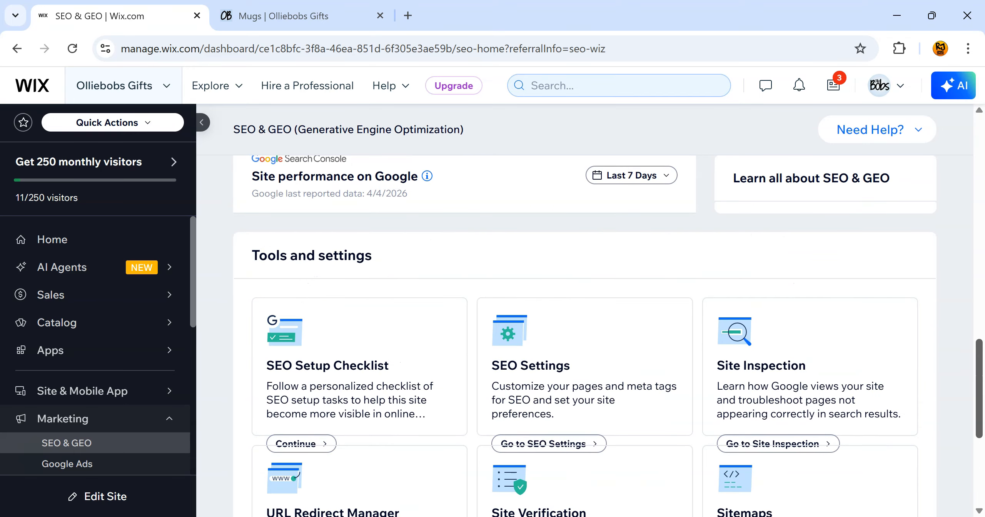
scroll(608, 337, "up", 7)
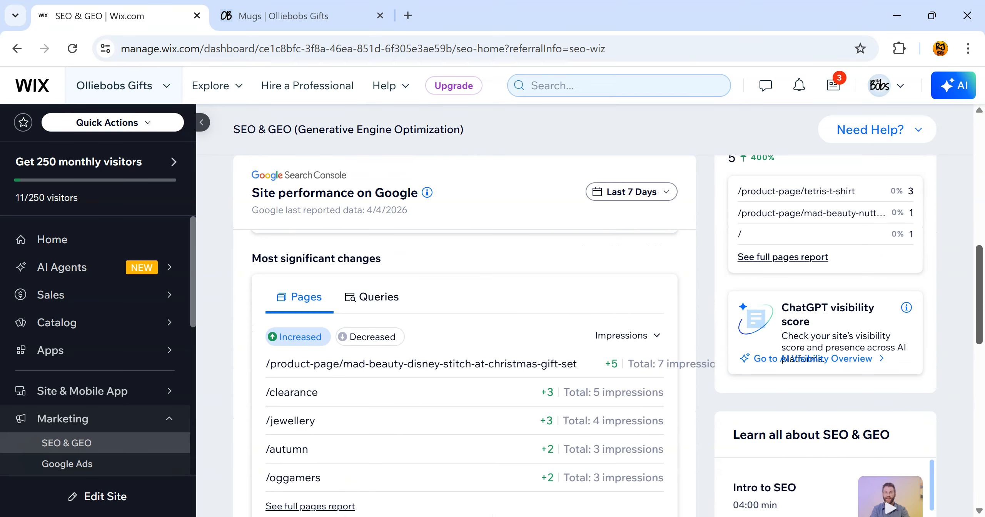